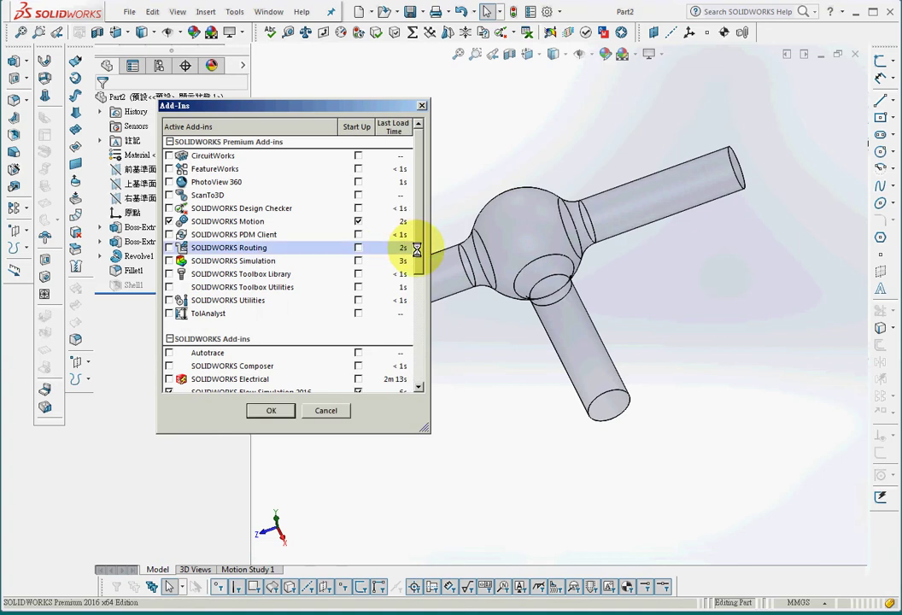
- Review the add-ins list without changing it and launch the one-window version of LiveLink for COMSOL (5.2)
scroll(414, 299, "down", 5)
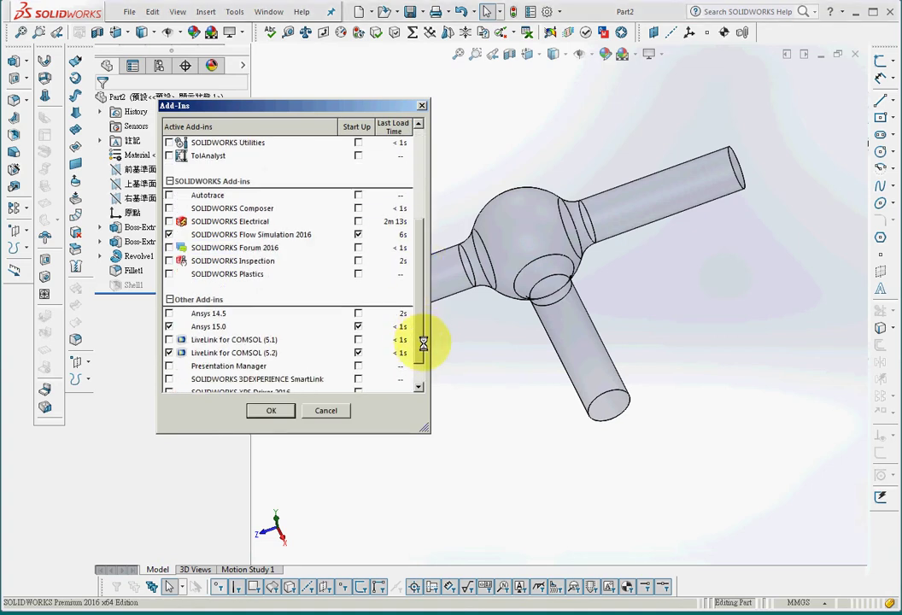
left_click(337, 412)
left_click(235, 16)
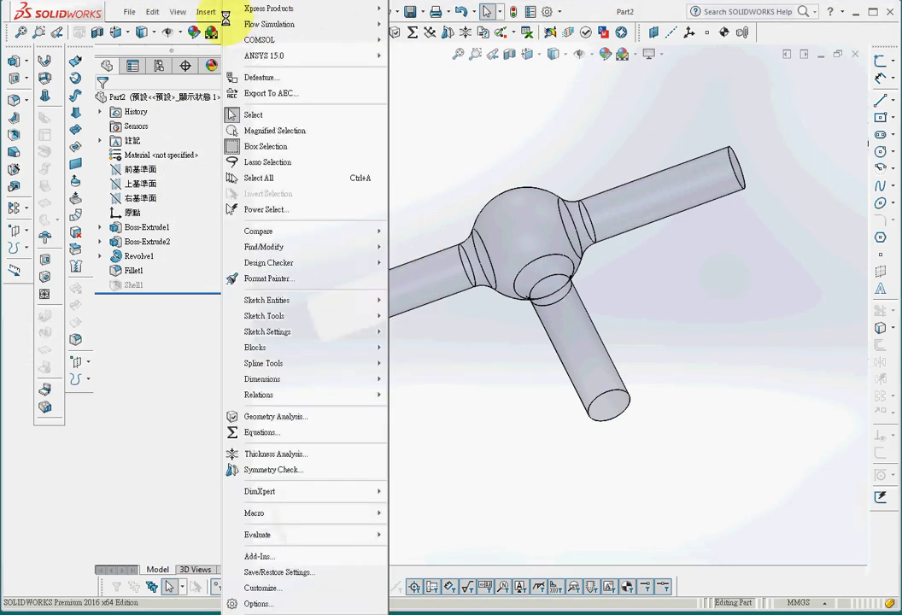
mouse_move(265, 39)
mouse_move(512, 71)
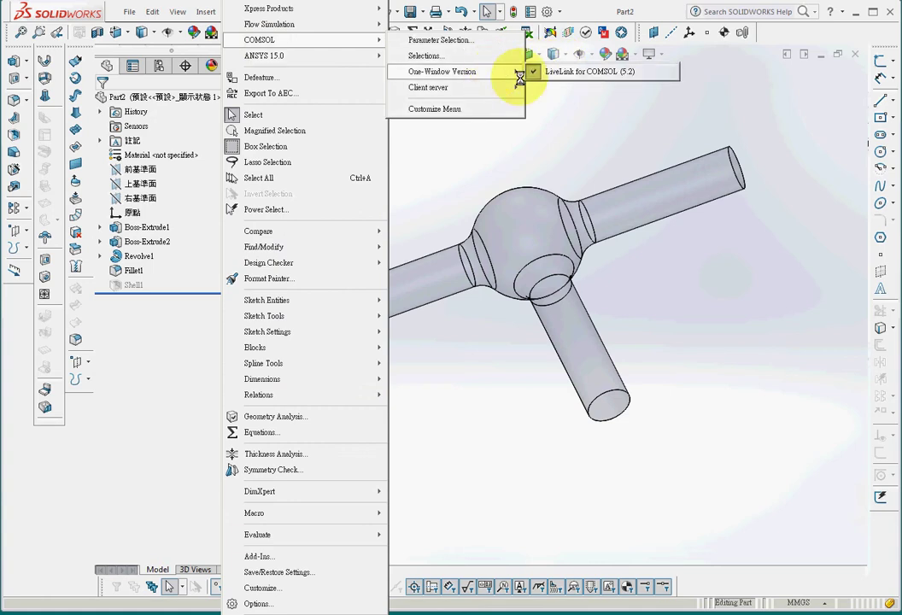
left_click(574, 73)
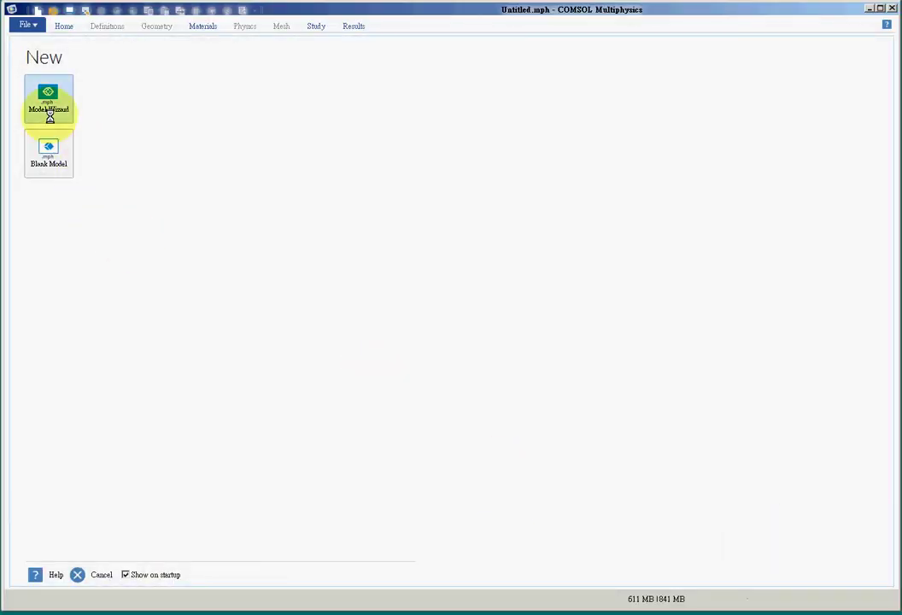
- Start a 3D model with the Model Wizard and add the Laminar Flow and Heat Transfer in Fluids physics interfaces
left_click(49, 103)
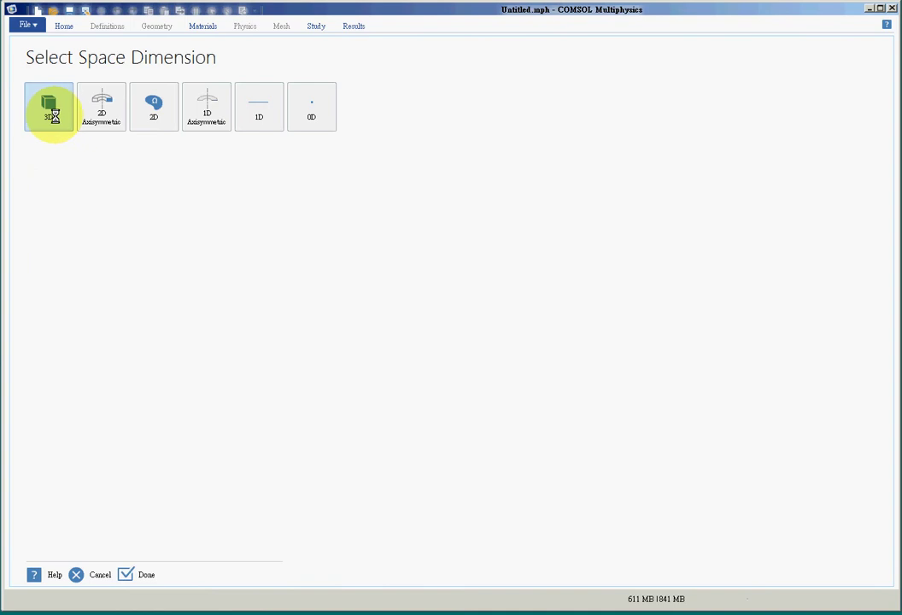
left_click(52, 114)
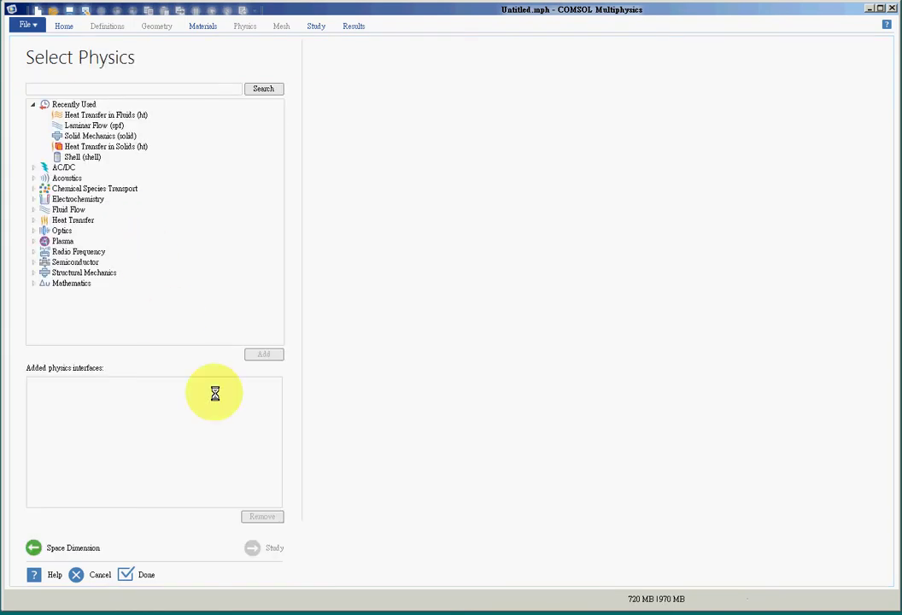
left_click(75, 125)
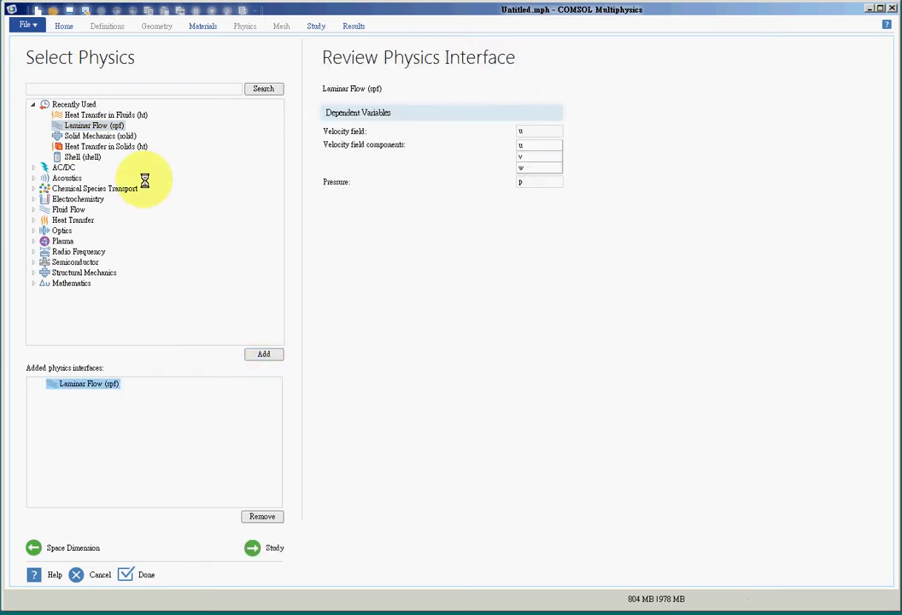
left_click(34, 221)
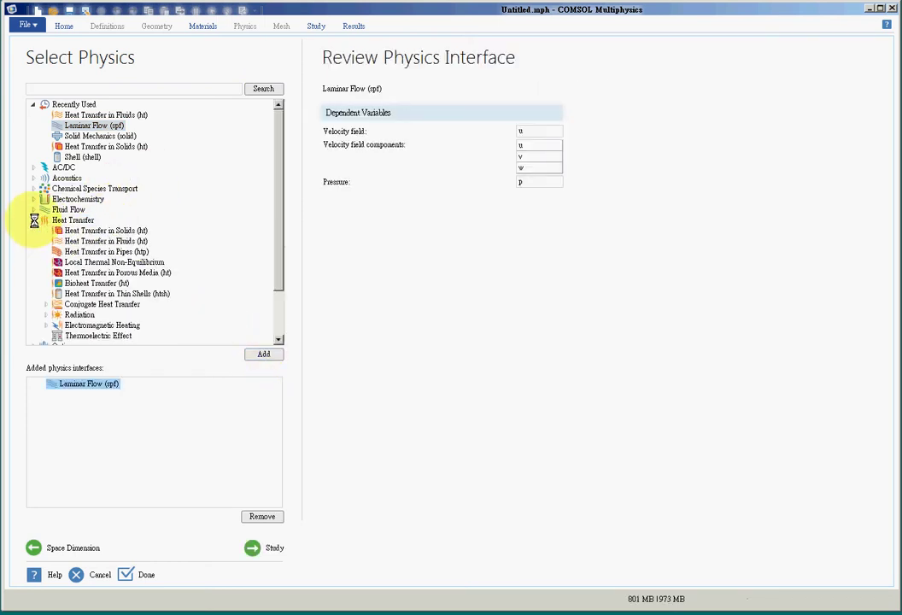
left_click(126, 242)
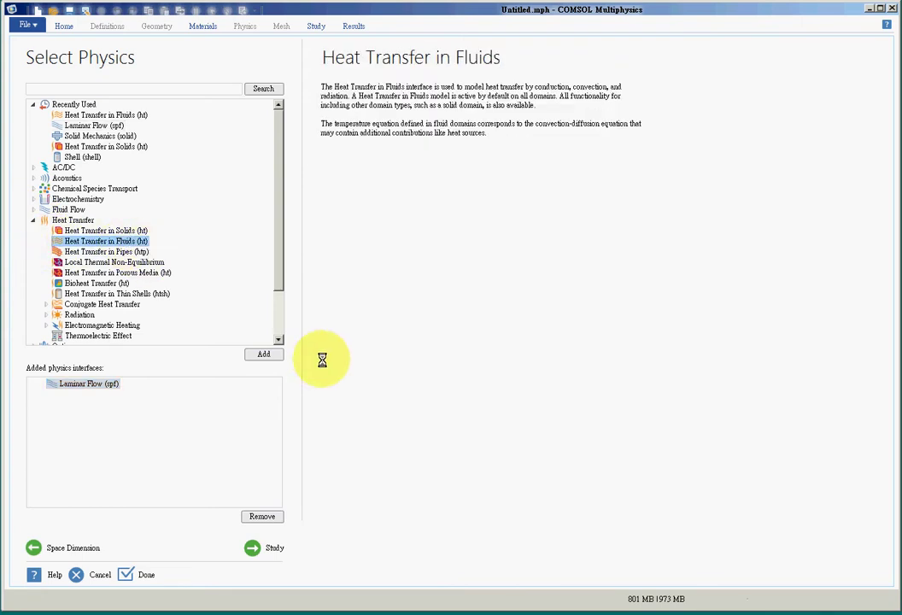
left_click(264, 354)
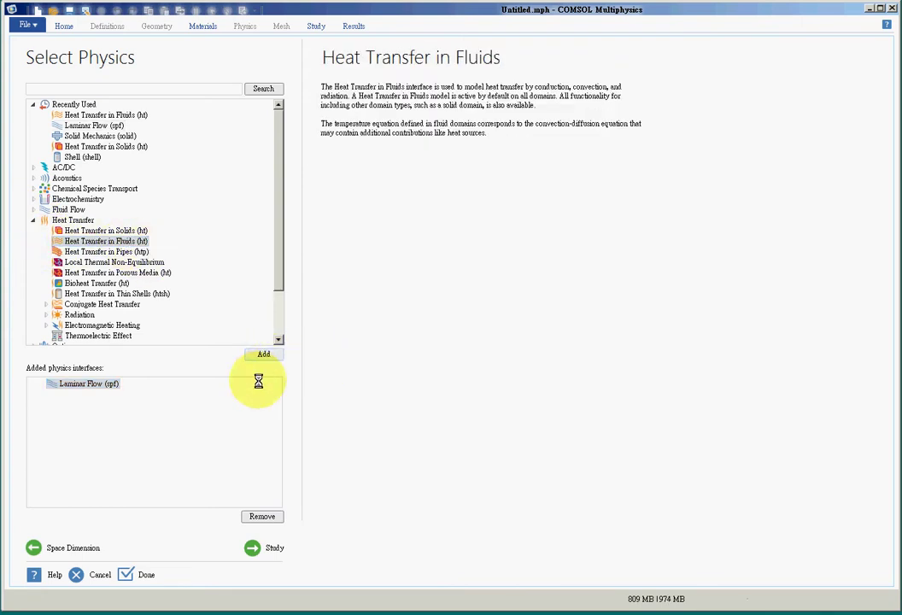
- Choose a Stationary study for the selected physics interfaces and finish the model setup
left_click(253, 548)
left_click(82, 110)
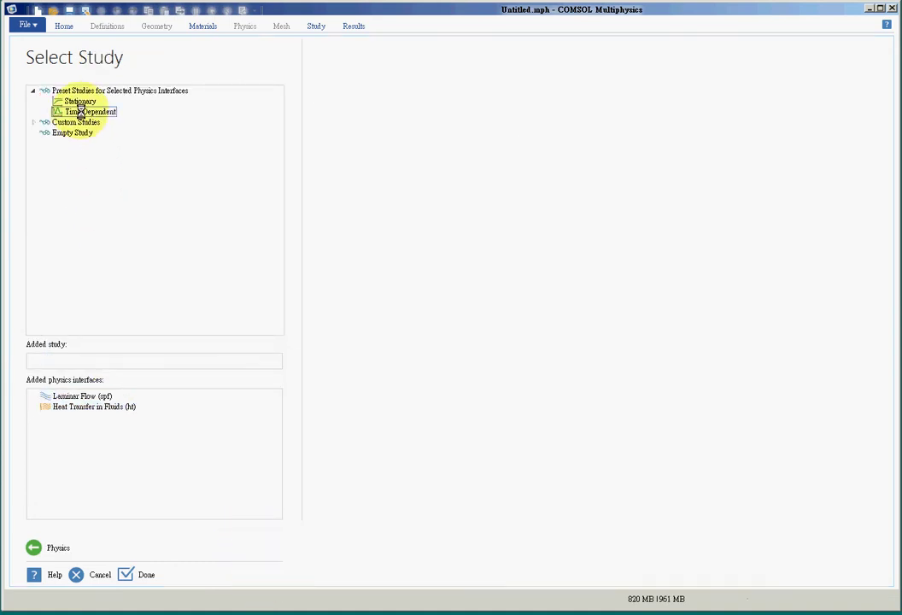
left_click(80, 101)
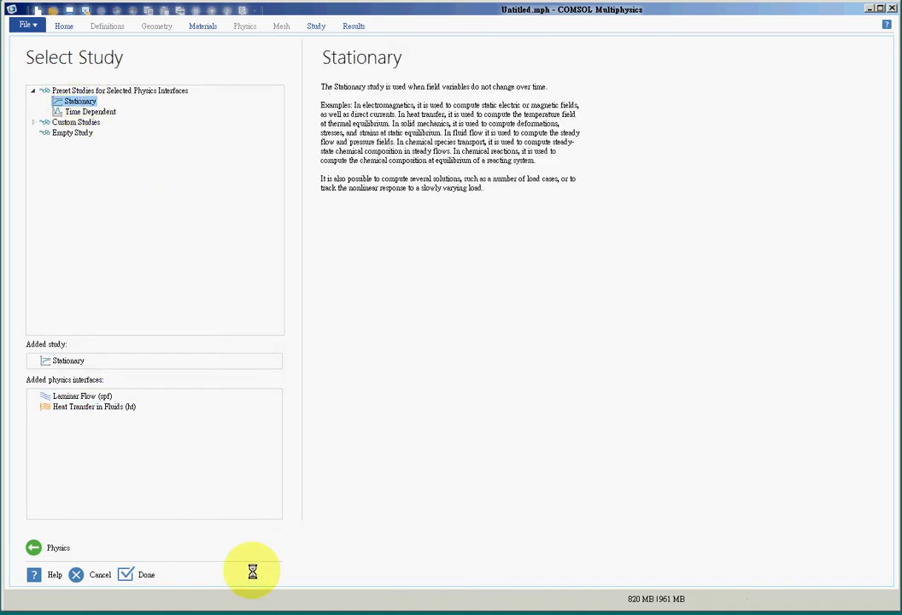
left_click(128, 574)
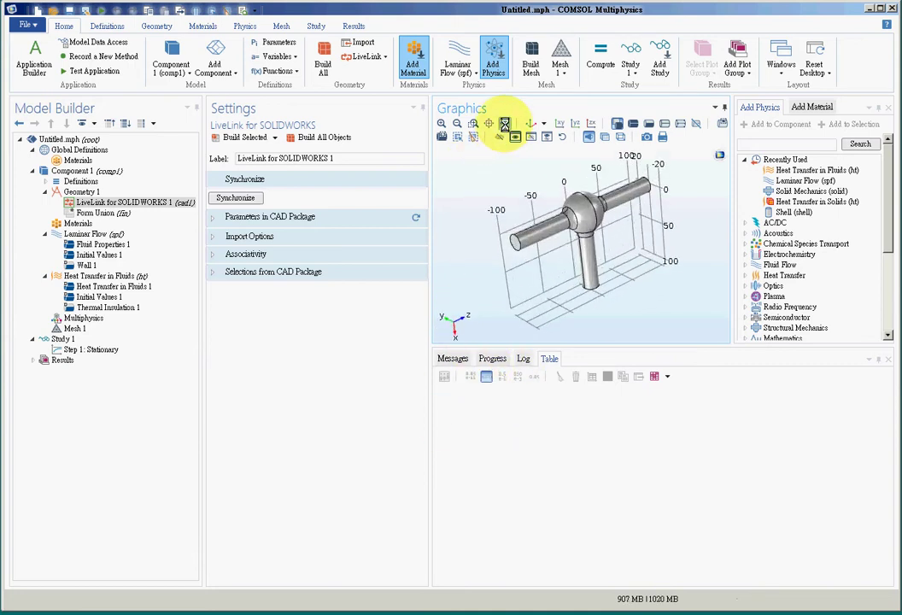
- Add the built-in material Water, liquid to the component
left_click(76, 223)
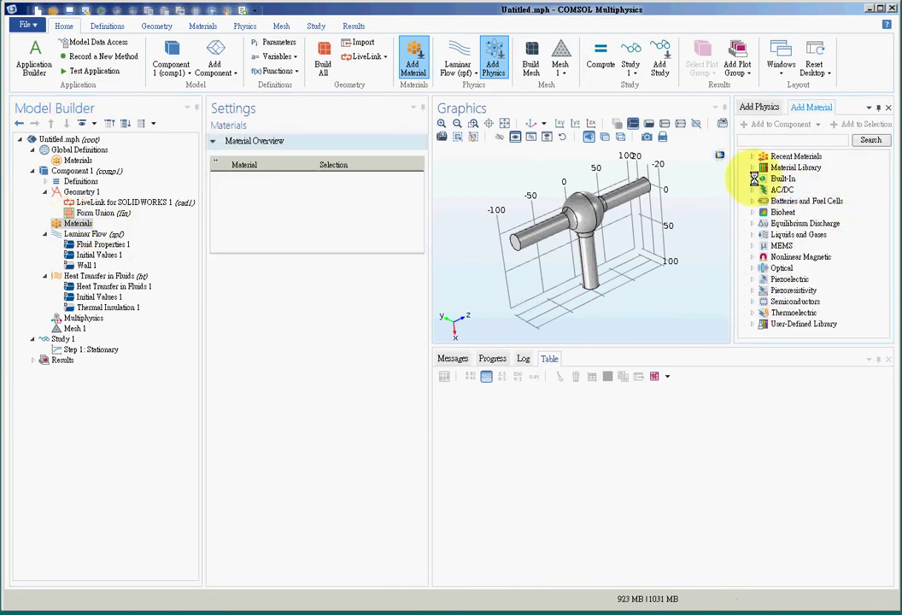
left_click(752, 180)
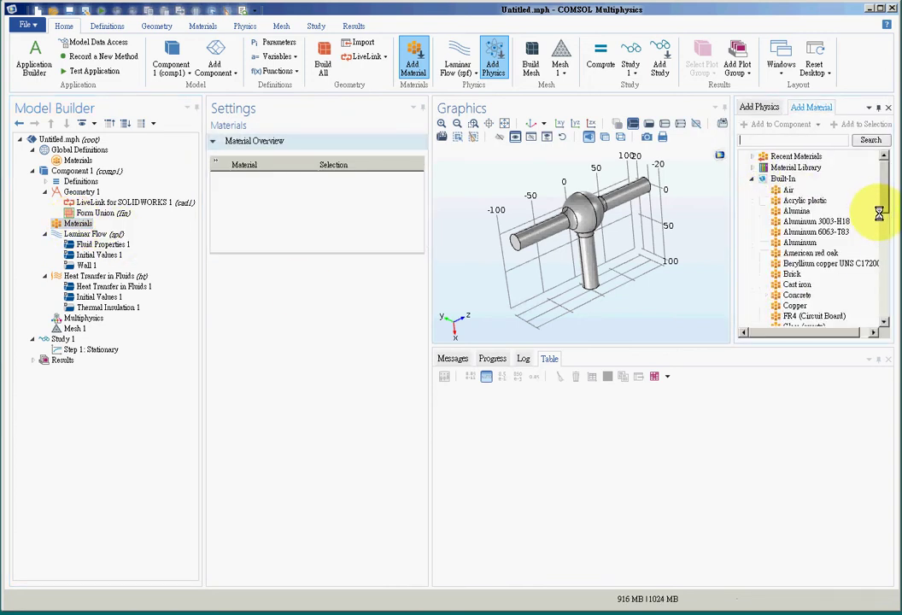
left_click_drag(884, 209, 894, 280)
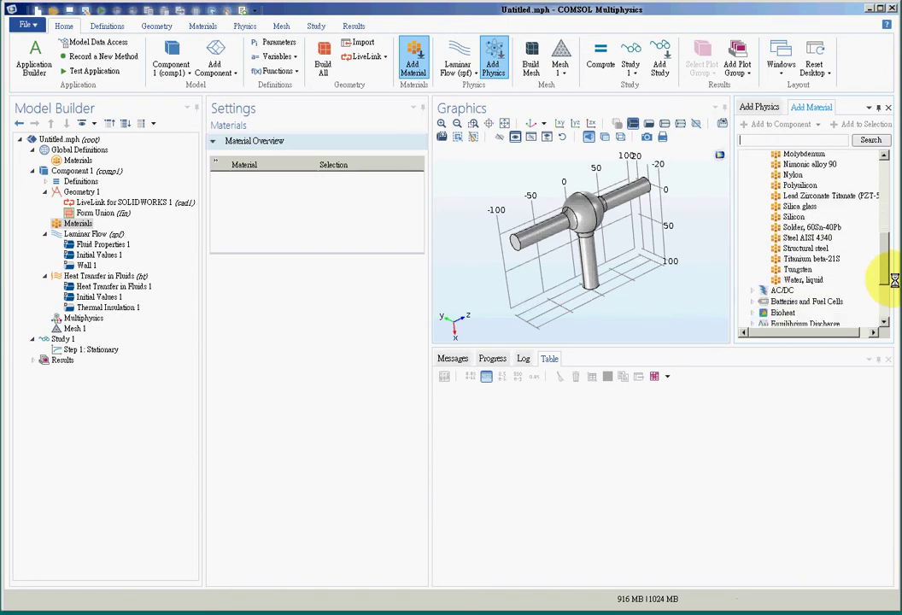
double_click(820, 276)
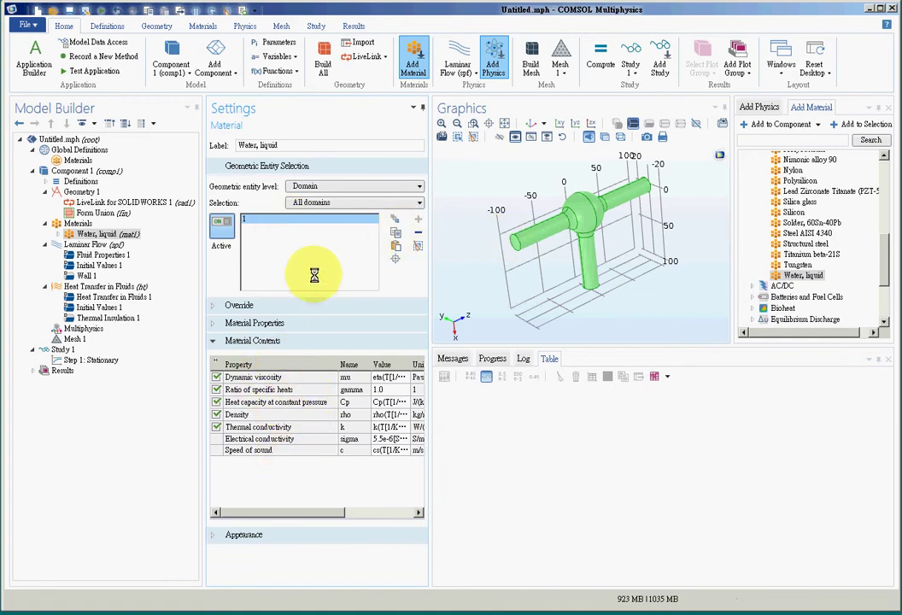
- Set the physics-controlled mesh's element size to Coarser and build the mesh
left_click(70, 339)
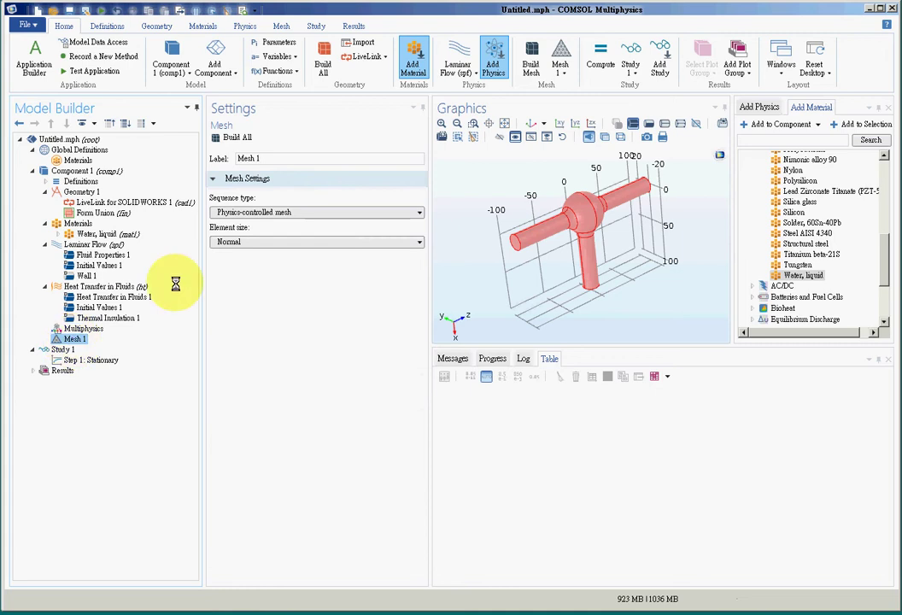
left_click(248, 242)
left_click(259, 309)
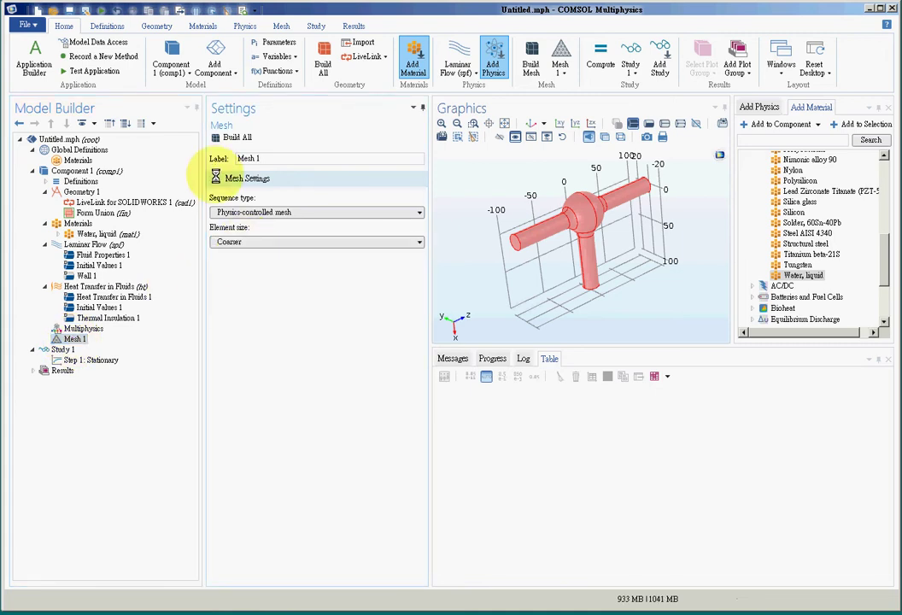
left_click(225, 141)
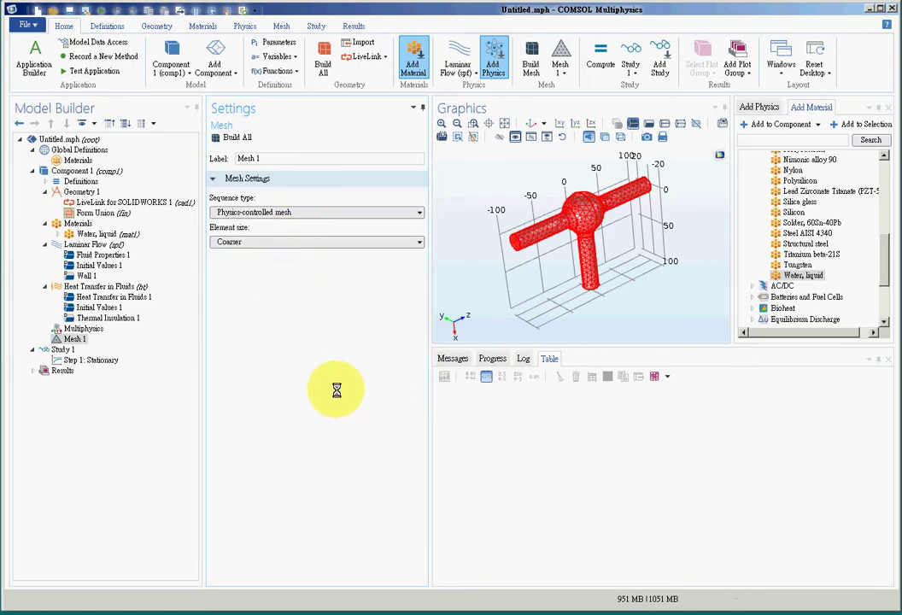
- Add an Inlet condition to Laminar Flow and assign it to the end faces of the two collinear pipes
left_click(96, 288)
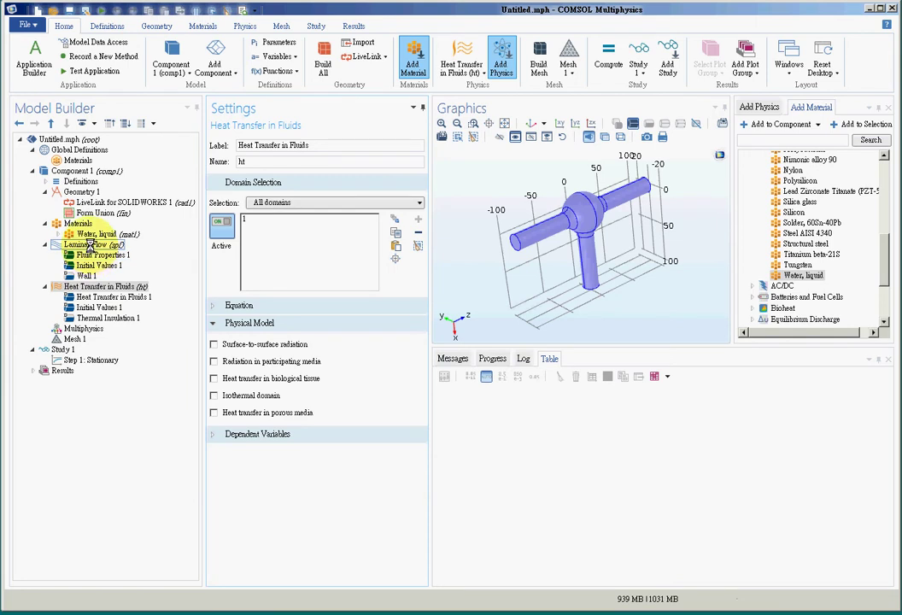
left_click(90, 246)
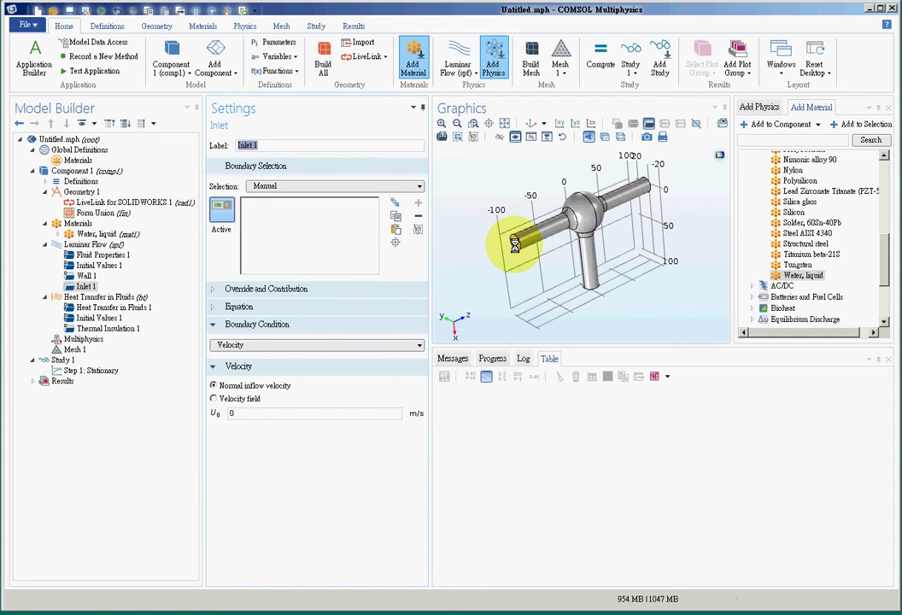
left_click(514, 246)
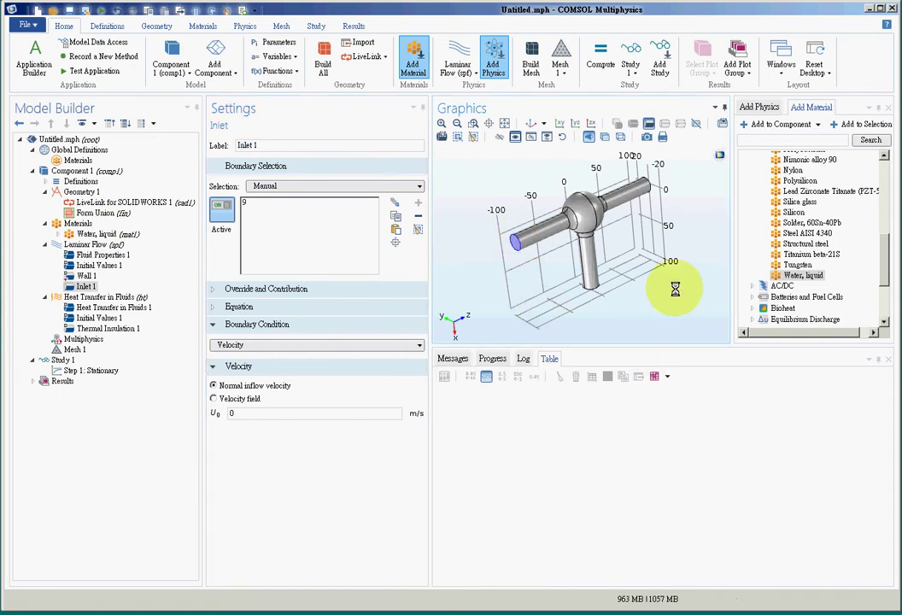
left_click_drag(675, 282, 692, 264)
left_click(624, 182)
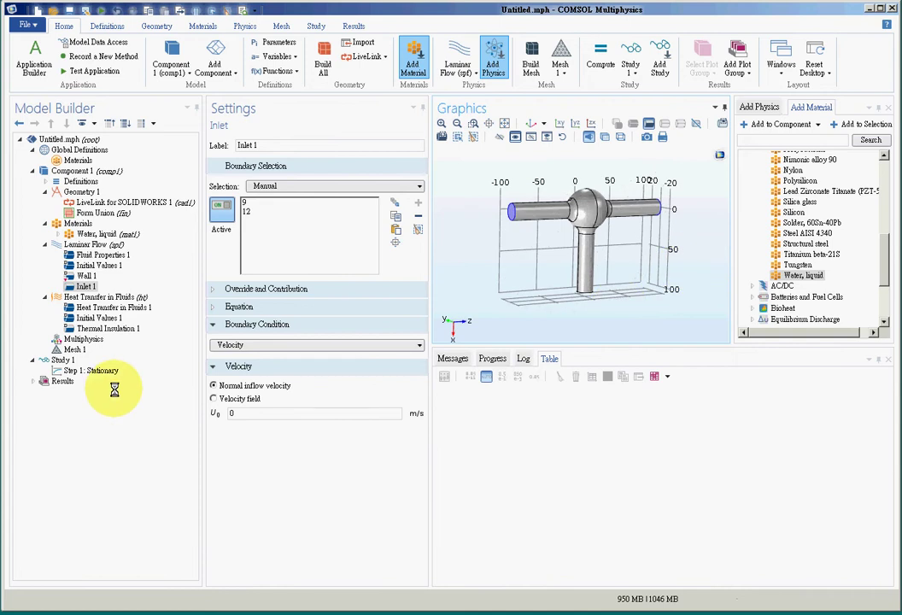
- Change the inlet's boundary condition to Mass flow and set the normal mass flow rate to 0.005 kg/s
left_click(268, 346)
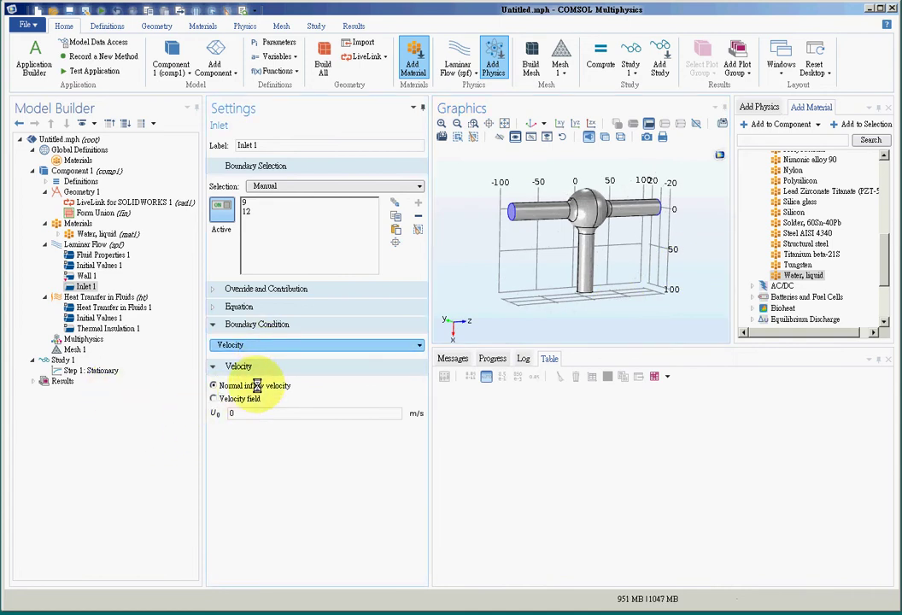
left_click(256, 385)
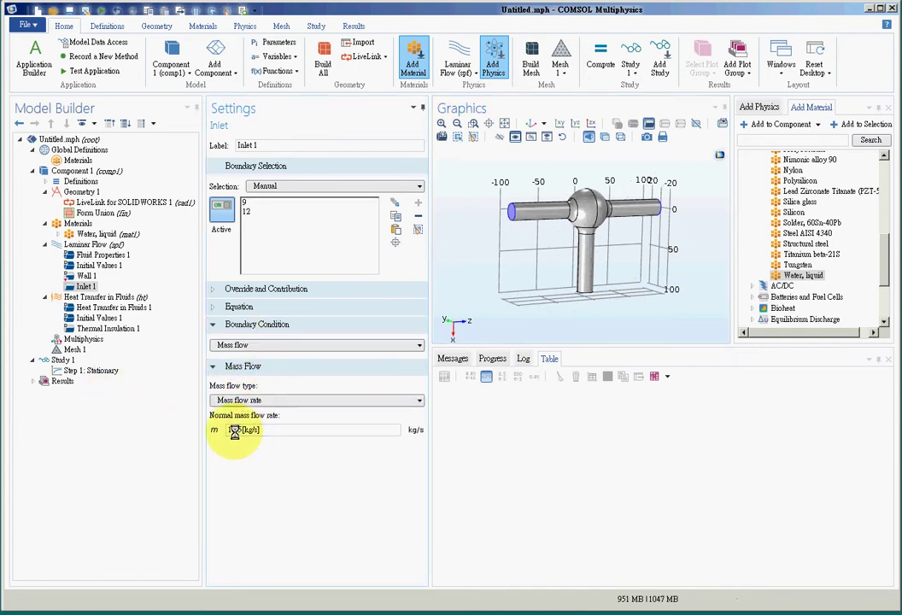
left_click_drag(243, 430, 192, 424)
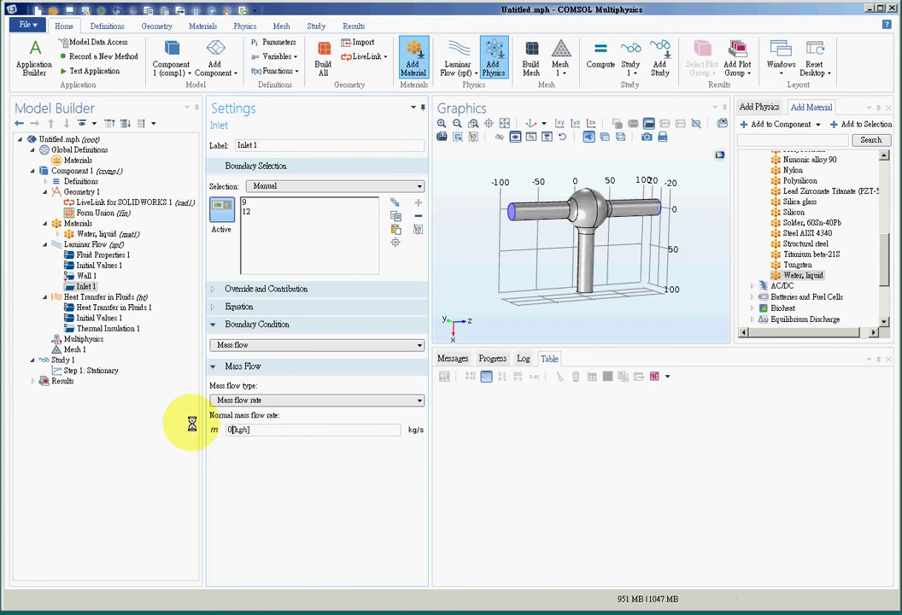
type("0.005")
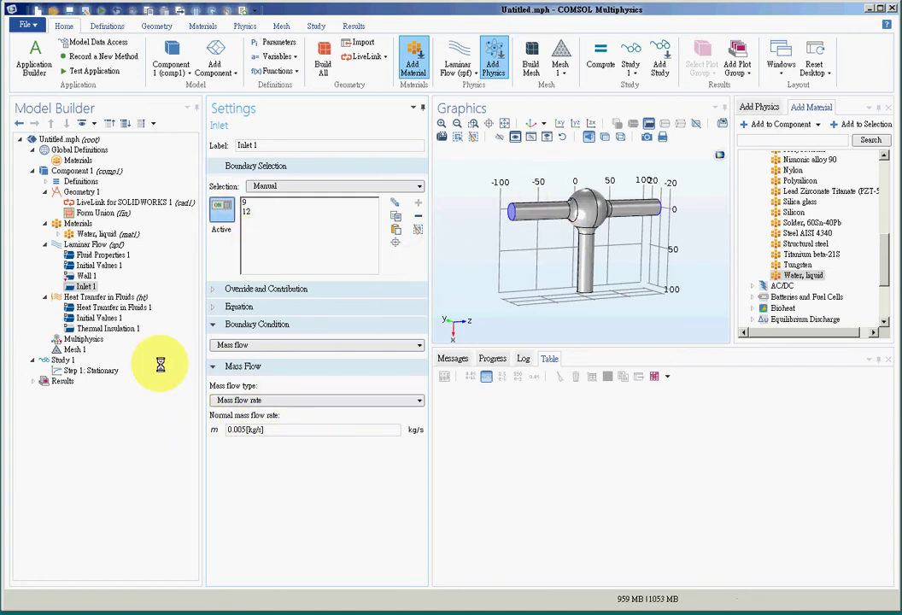
- Add an Outlet condition to Laminar Flow on the end face of the perpendicular branch pipe, keeping the Pressure condition
left_click(85, 245)
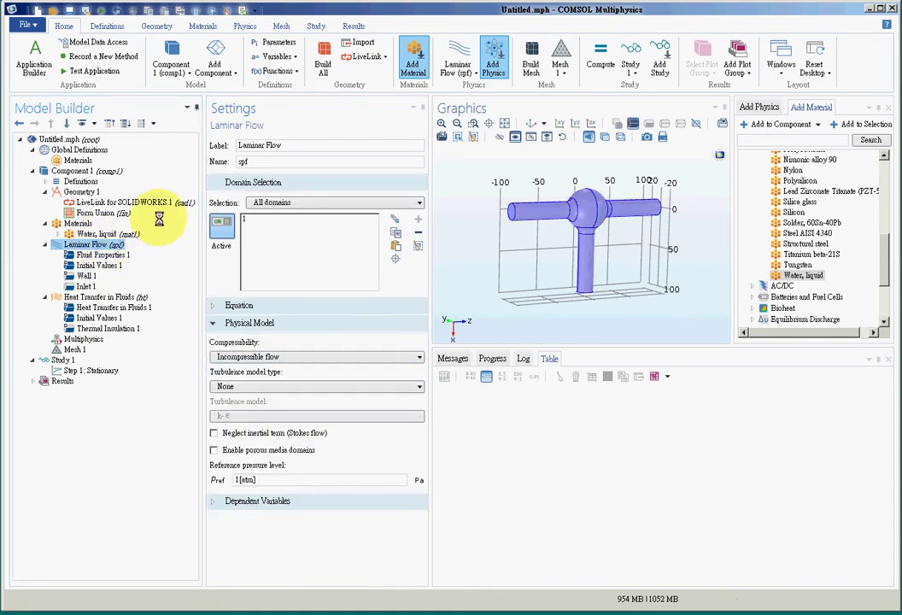
left_click(156, 222)
left_click_drag(456, 308, 516, 232)
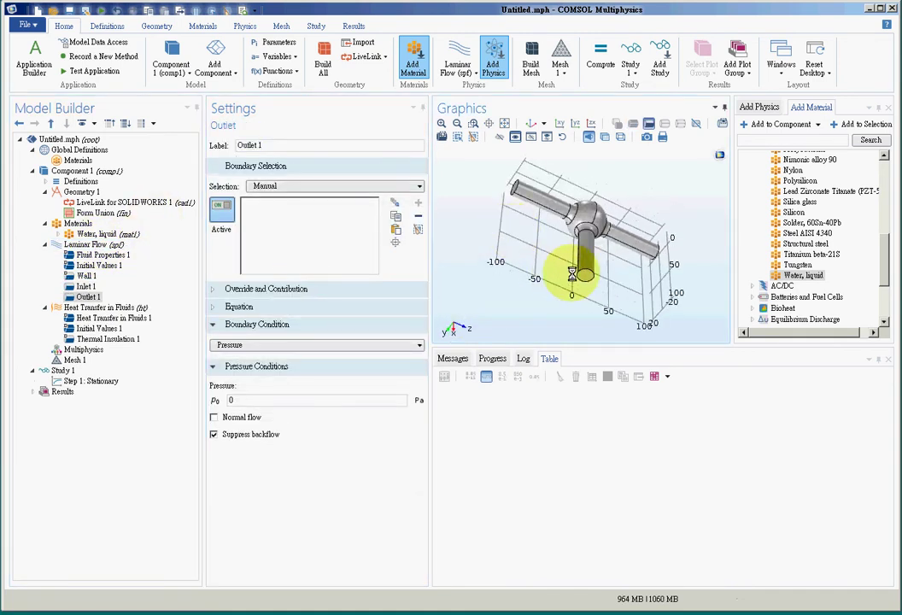
left_click(586, 275)
left_click_drag(586, 275, 474, 364)
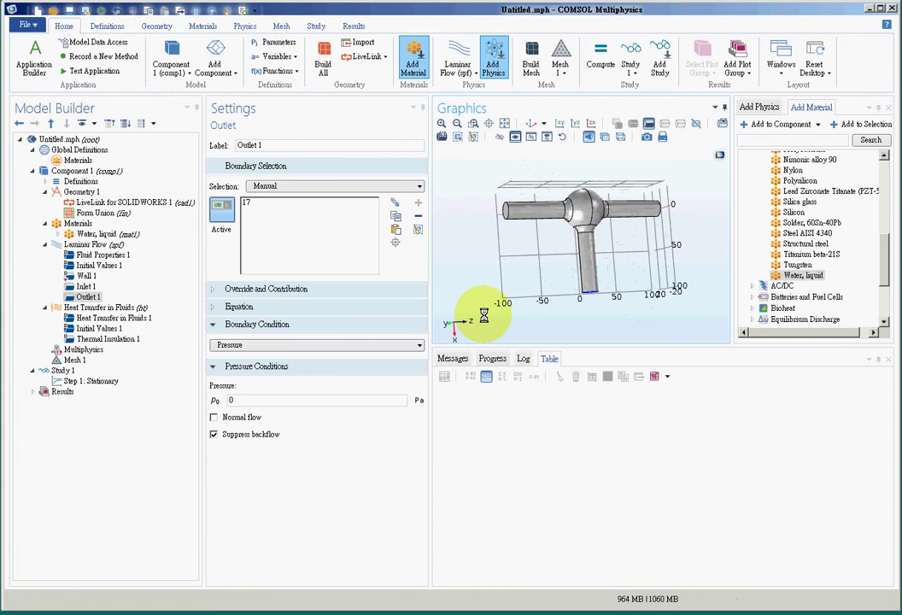
left_click(260, 402)
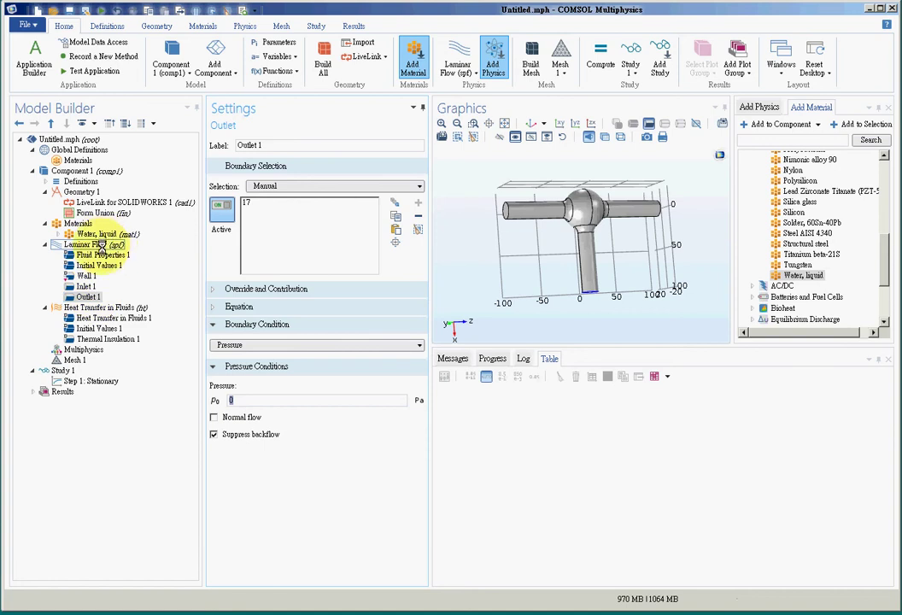
- Add a Temperature condition to Heat Transfer in Fluids on the first inlet face (boundary 9) and set it to 363.15 K
left_click(106, 308)
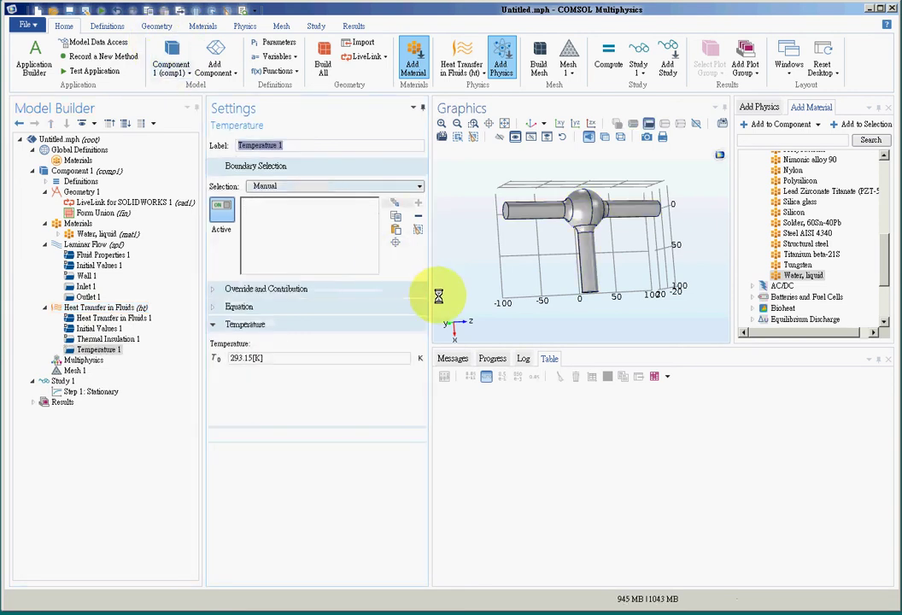
left_click_drag(555, 290, 525, 219)
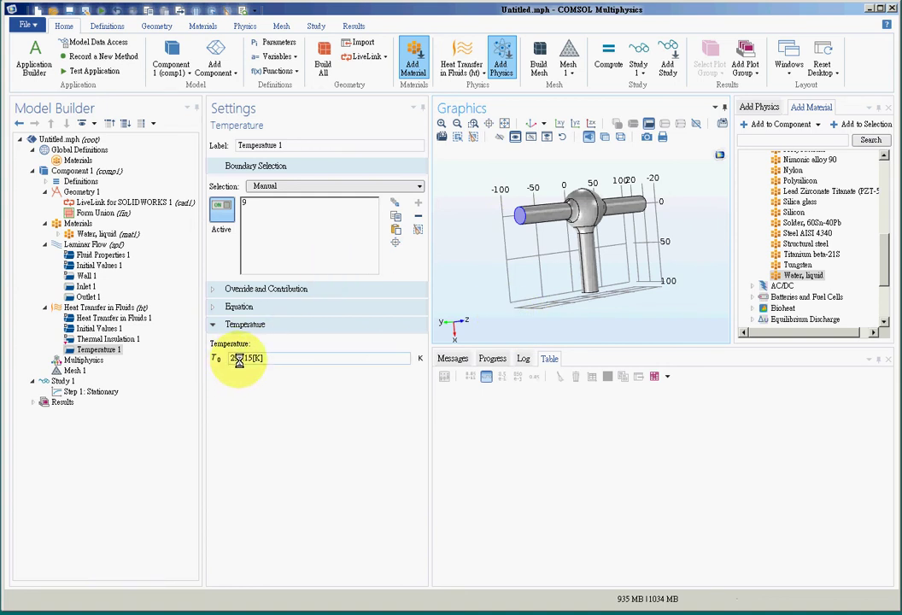
left_click_drag(240, 358, 204, 358)
type("36")
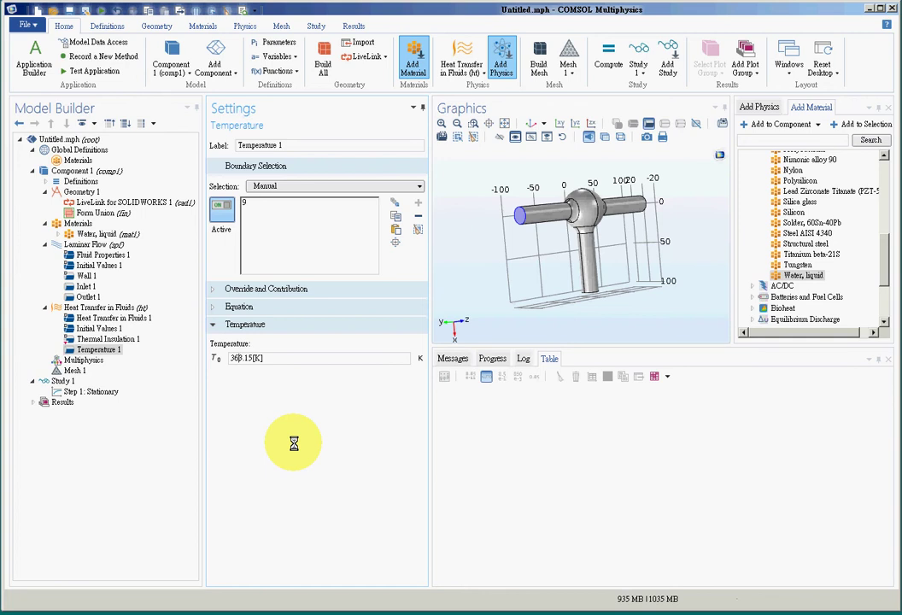
- Add a second Temperature condition to Heat Transfer in Fluids on the opposite inlet face (boundary 12), keeping the temperature at 293.15 K
left_click(290, 202)
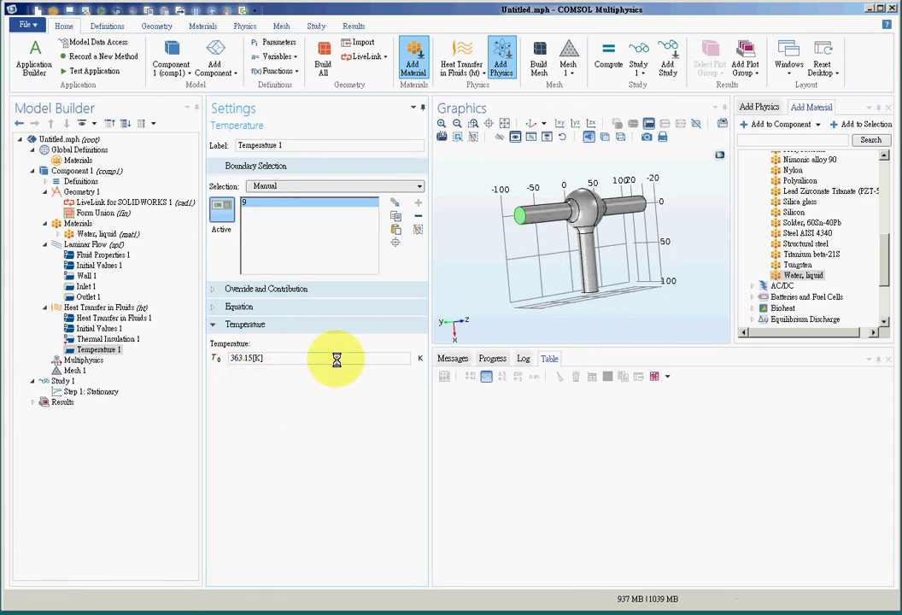
left_click(104, 309)
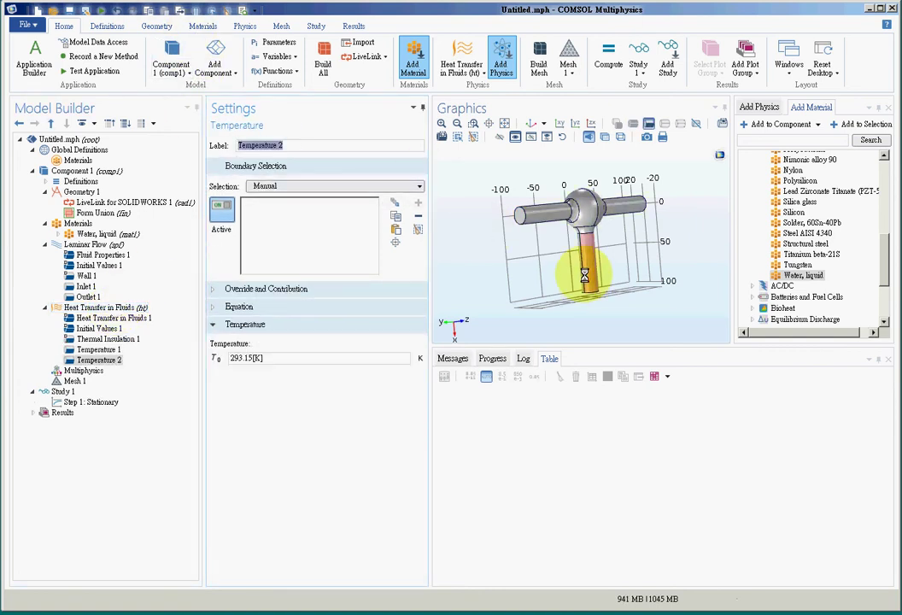
left_click_drag(614, 302, 669, 192)
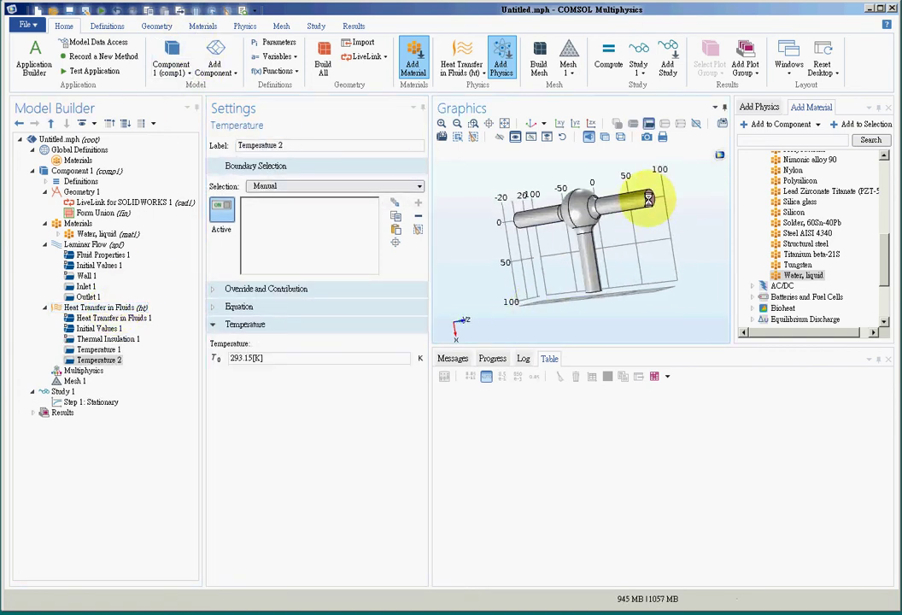
left_click(650, 198)
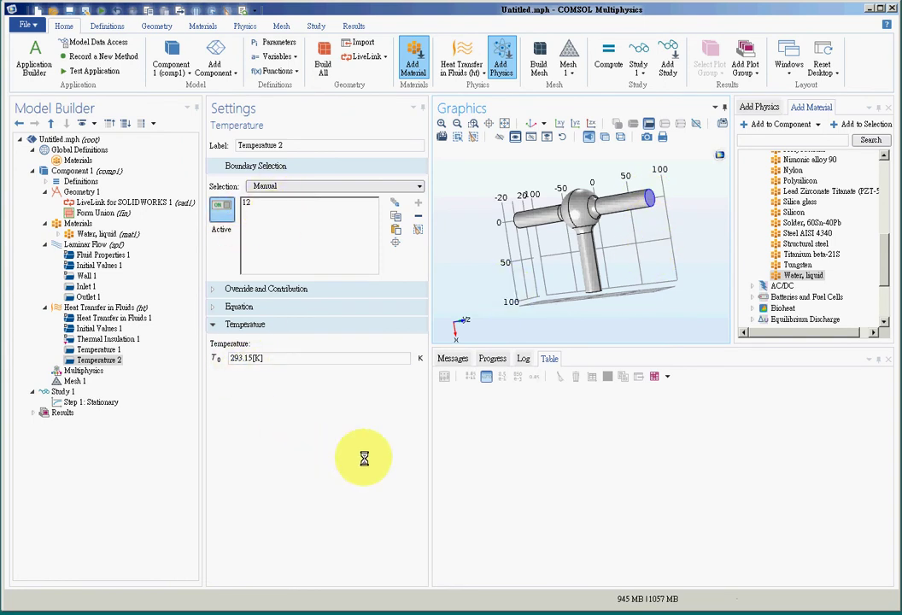
- Add an Open Boundary condition to Heat Transfer in Fluids on the end face of the perpendicular branch pipe (boundary 17)
left_click_drag(461, 303, 527, 238)
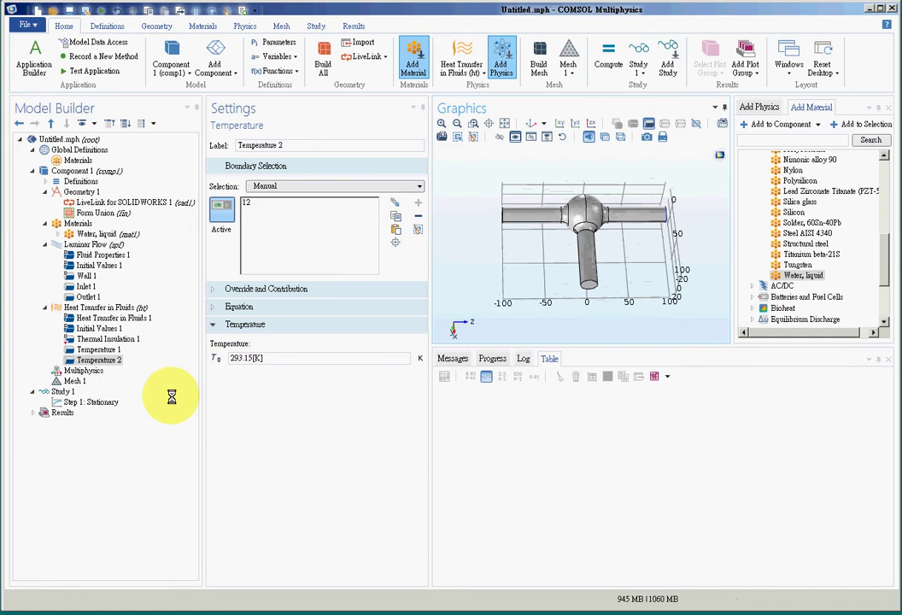
left_click(104, 339)
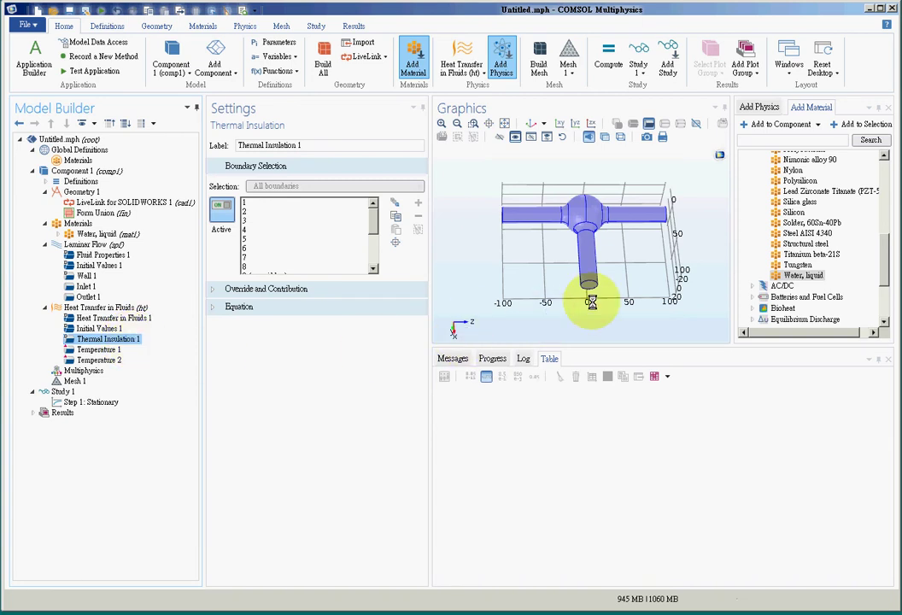
left_click(122, 305)
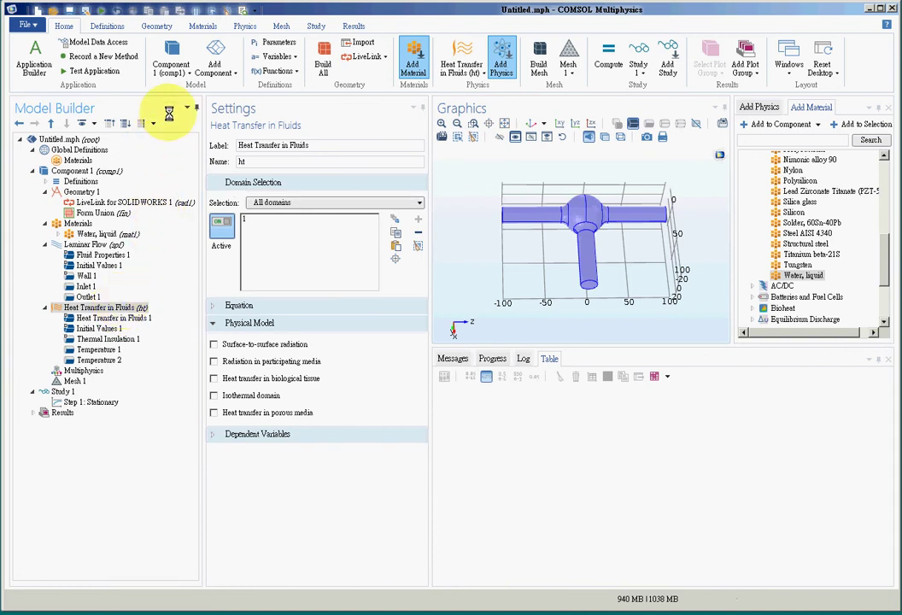
left_click(595, 287)
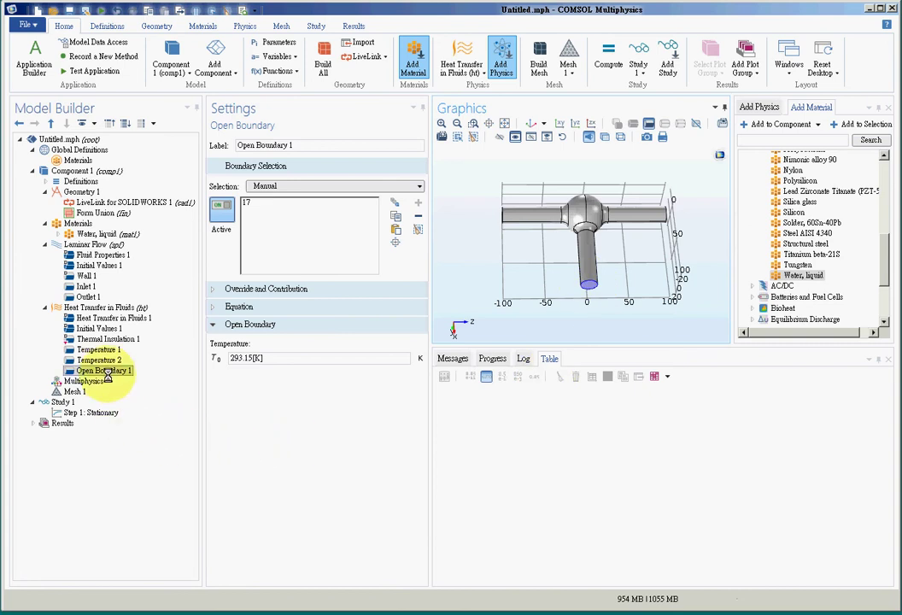
- Review the heat transfer boundary conditions and compute Study 1 with default plots generated
left_click(124, 340)
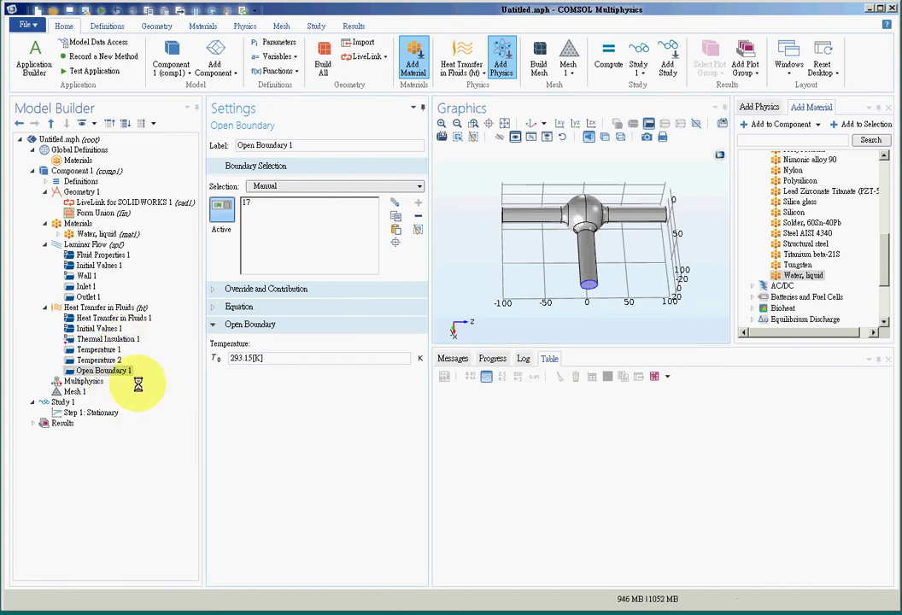
left_click(112, 350)
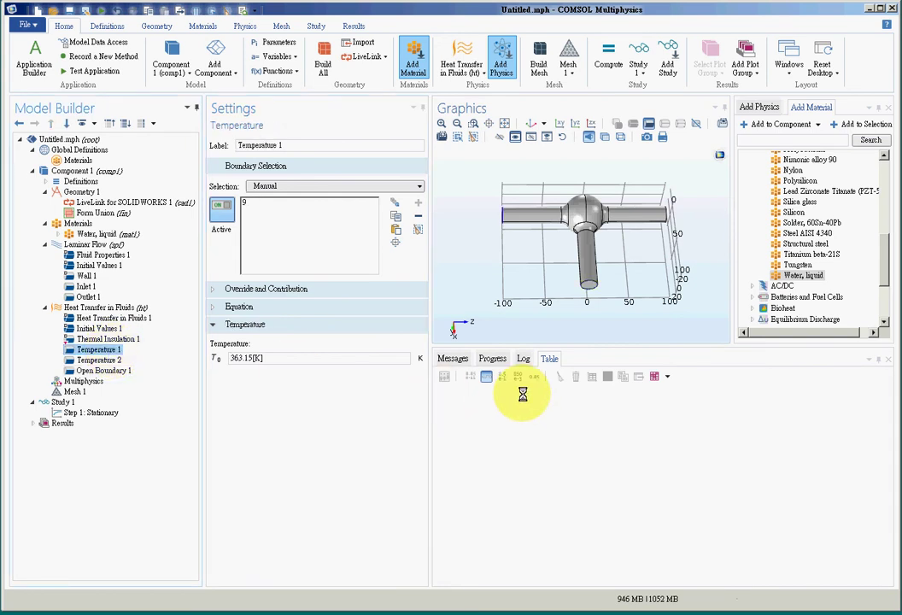
left_click(97, 360)
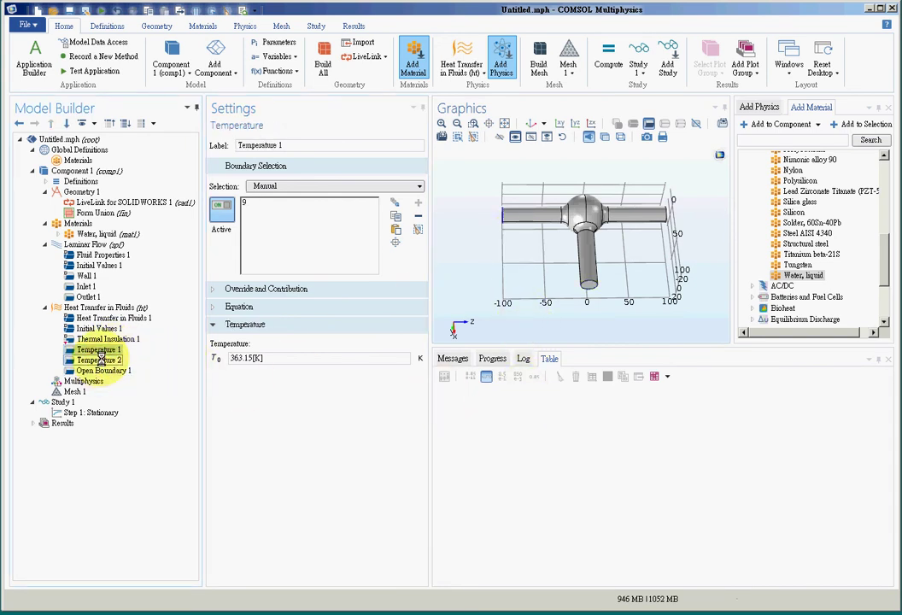
left_click(100, 369)
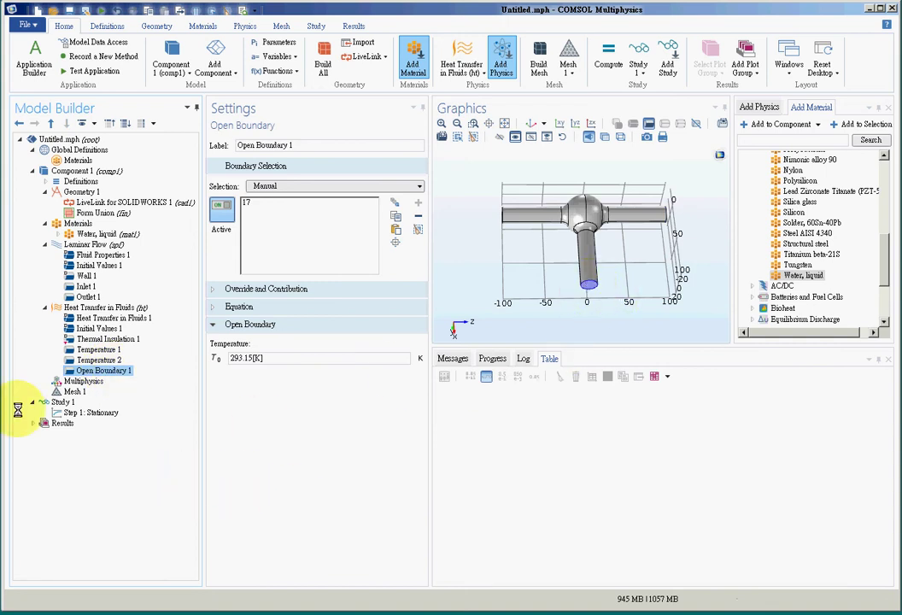
left_click(58, 401)
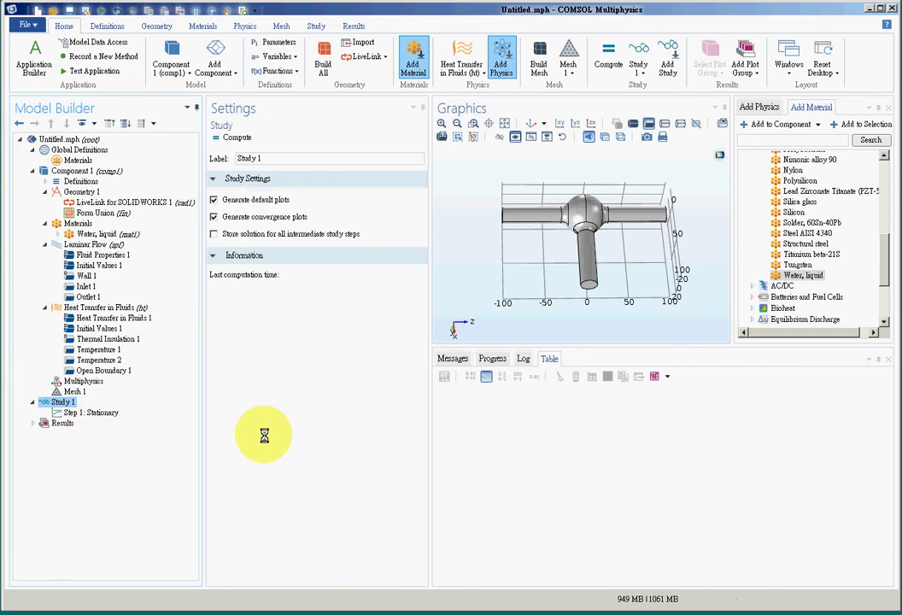
left_click(233, 137)
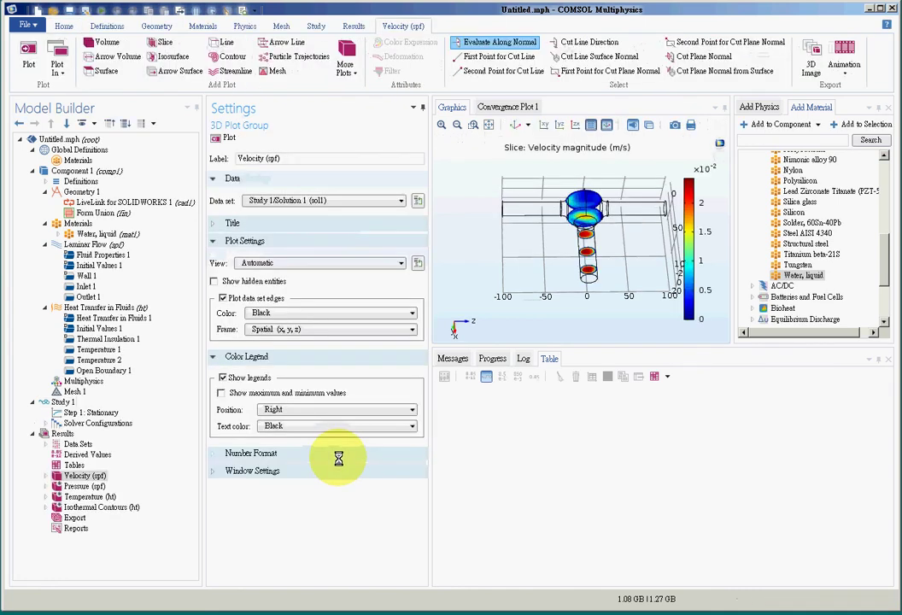
- Change the color table of the temperature surface plot to RainbowLight
left_click(46, 497)
left_click(95, 505)
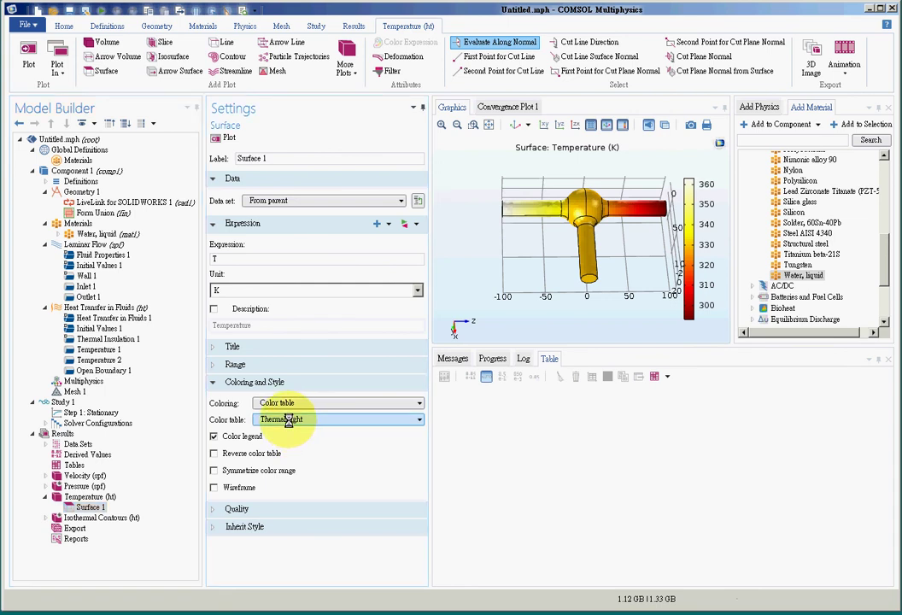
left_click(301, 484)
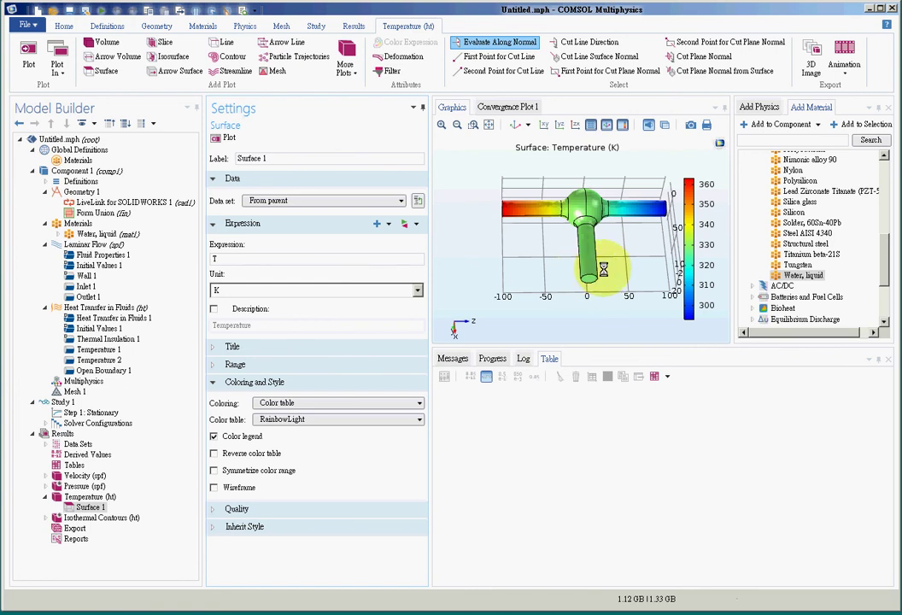
- Inspect the velocity slice plot, and change the pressure plot's contour type to Filled
left_click(46, 475)
left_click(83, 485)
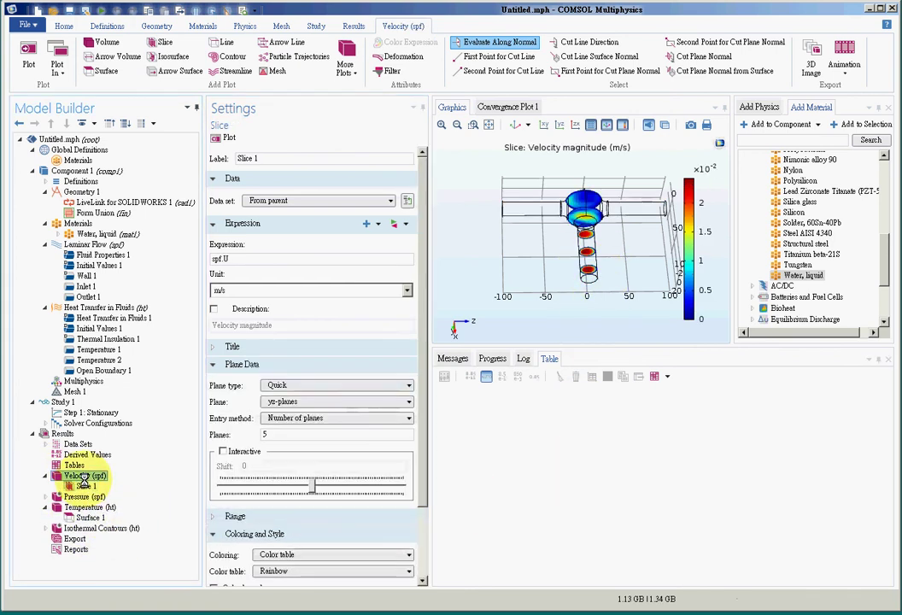
left_click(85, 476)
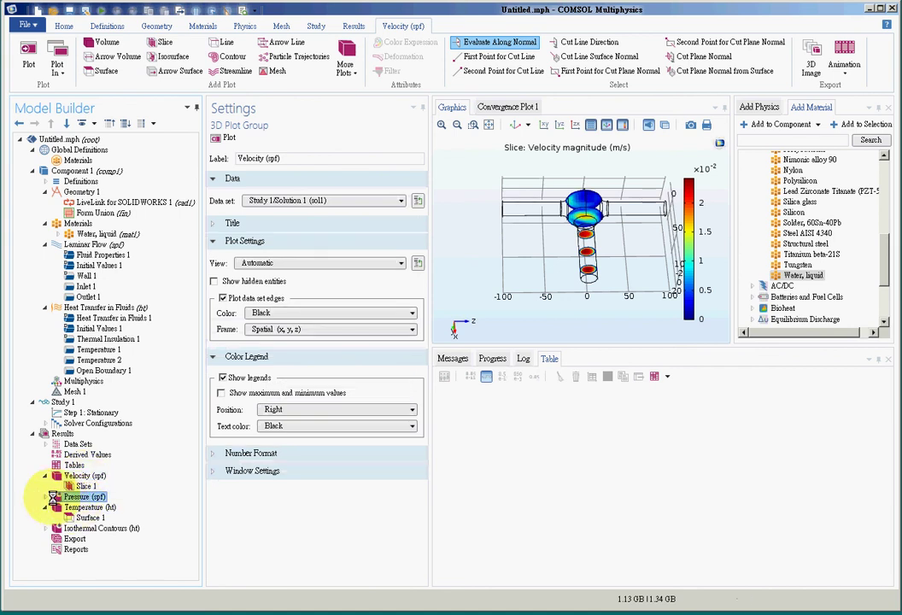
left_click(75, 496)
left_click(45, 497)
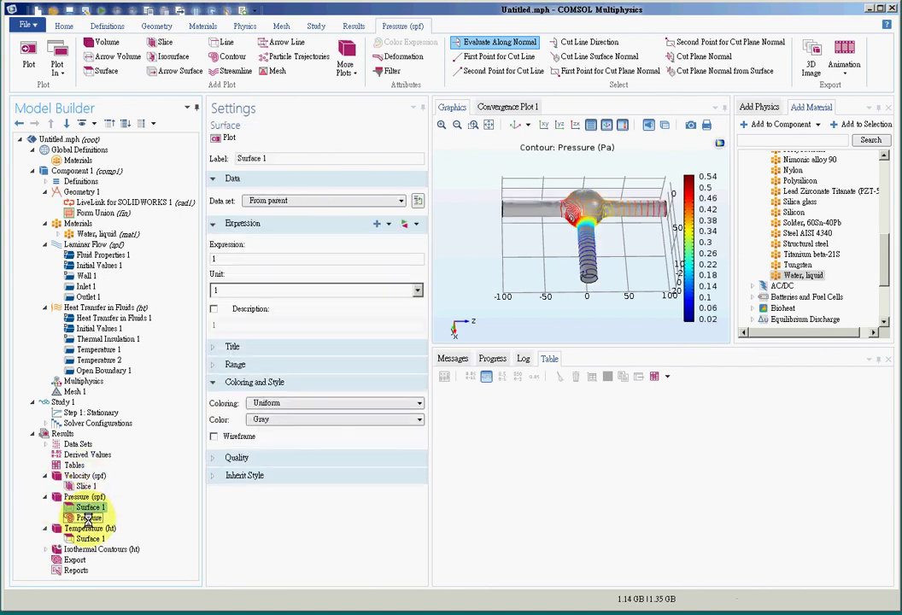
left_click(86, 518)
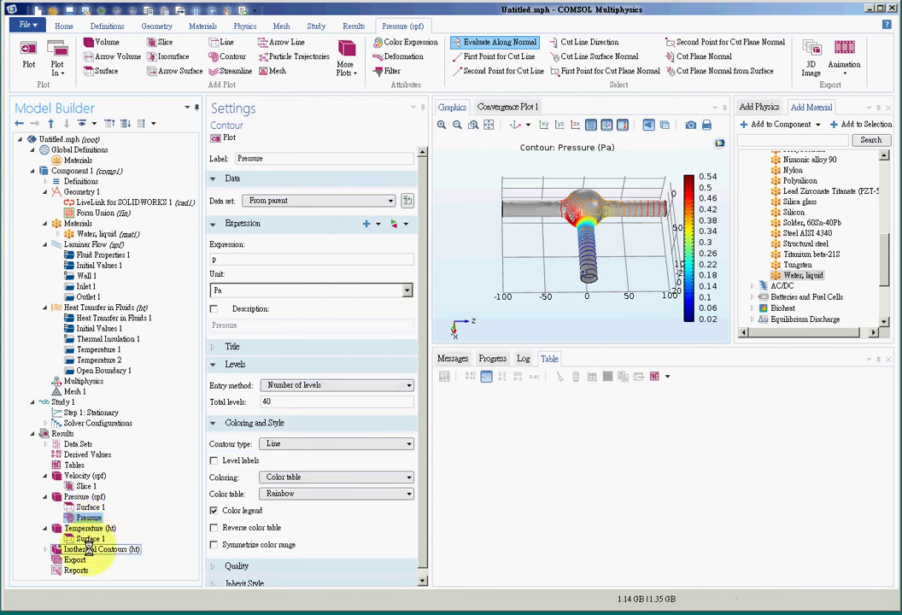
left_click(297, 463)
left_click(297, 471)
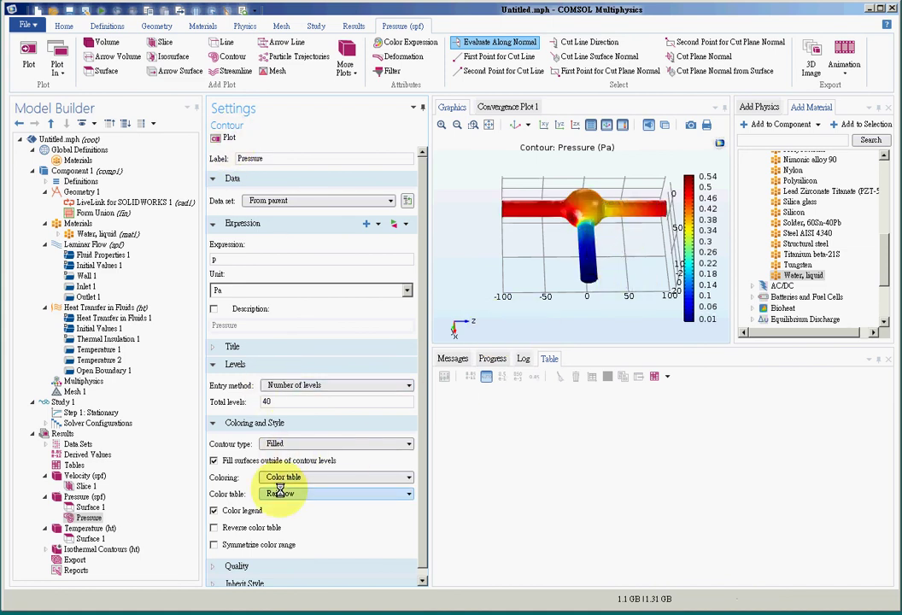
- Try the Tube contour type on the pressure plot, and return the type to Filled
left_click(301, 445)
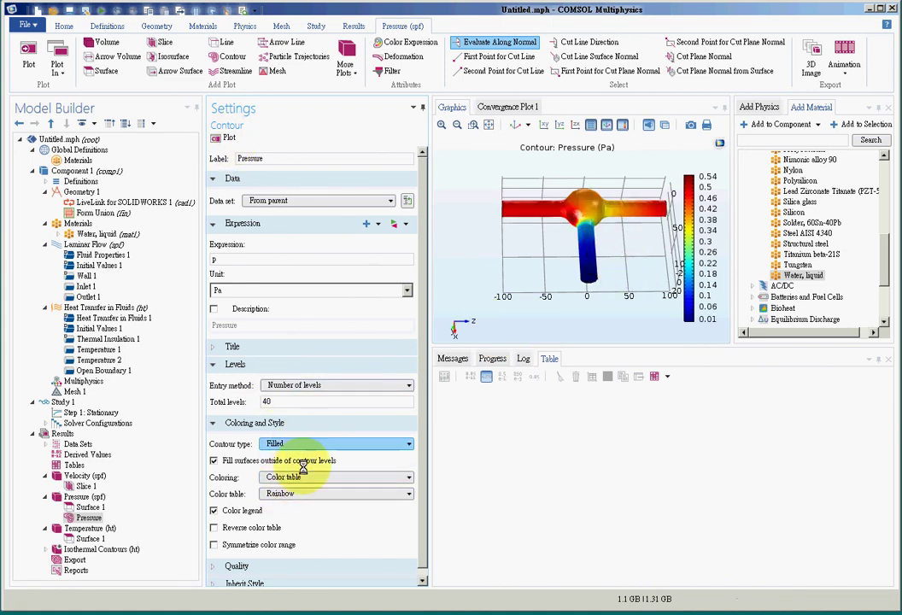
left_click(304, 468)
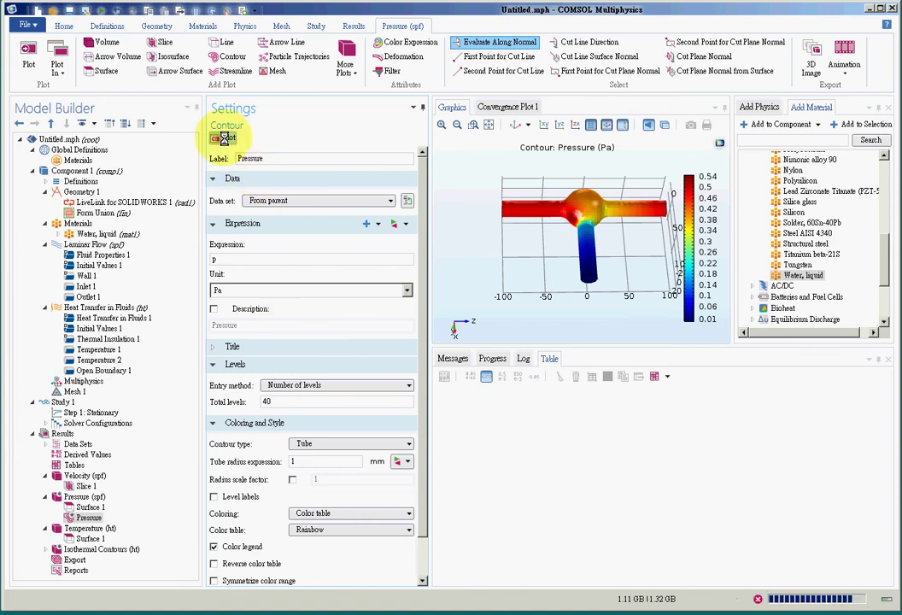
left_click(322, 444)
left_click(322, 458)
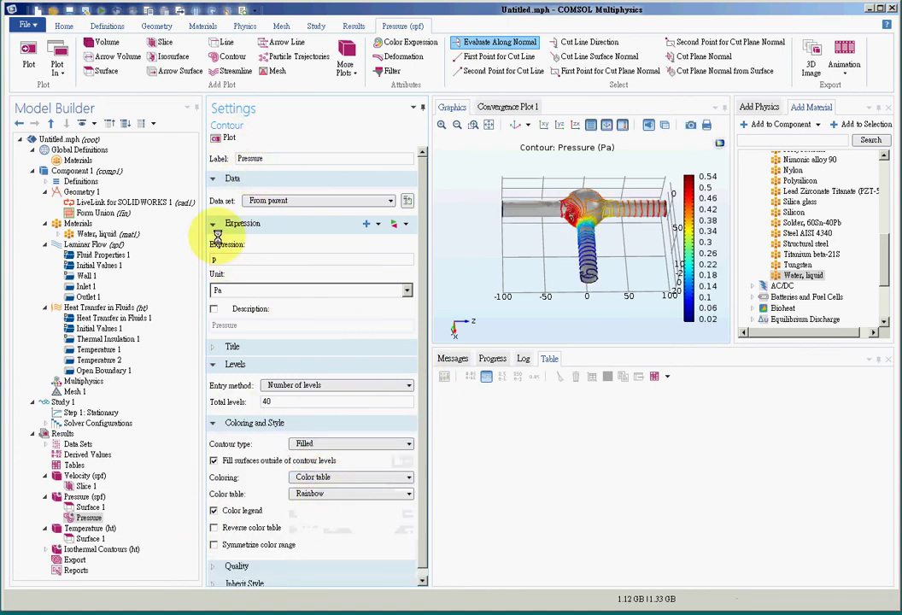